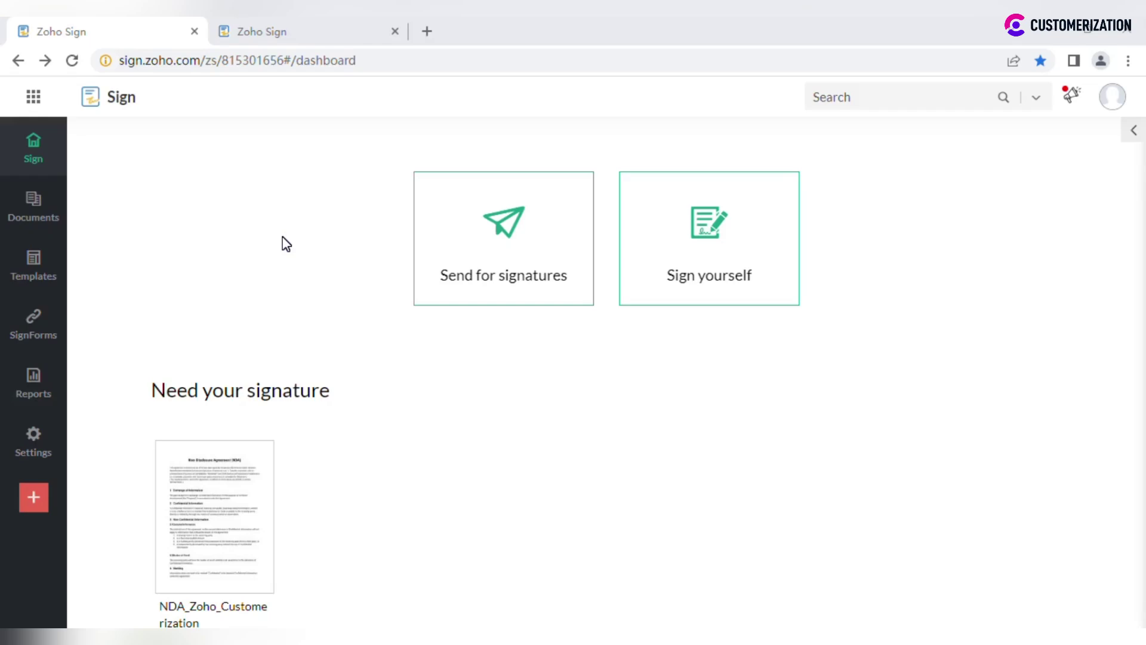
Step: Start a new Send for signatures request and briefly view the Add document options
left_click(503, 247)
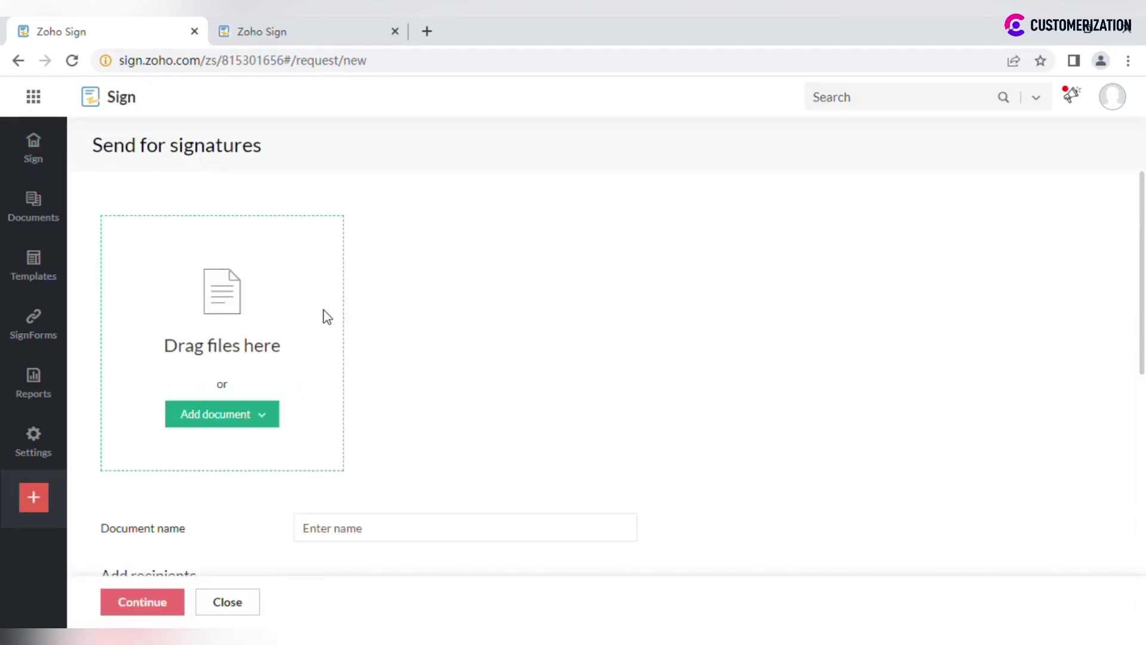
left_click(259, 421)
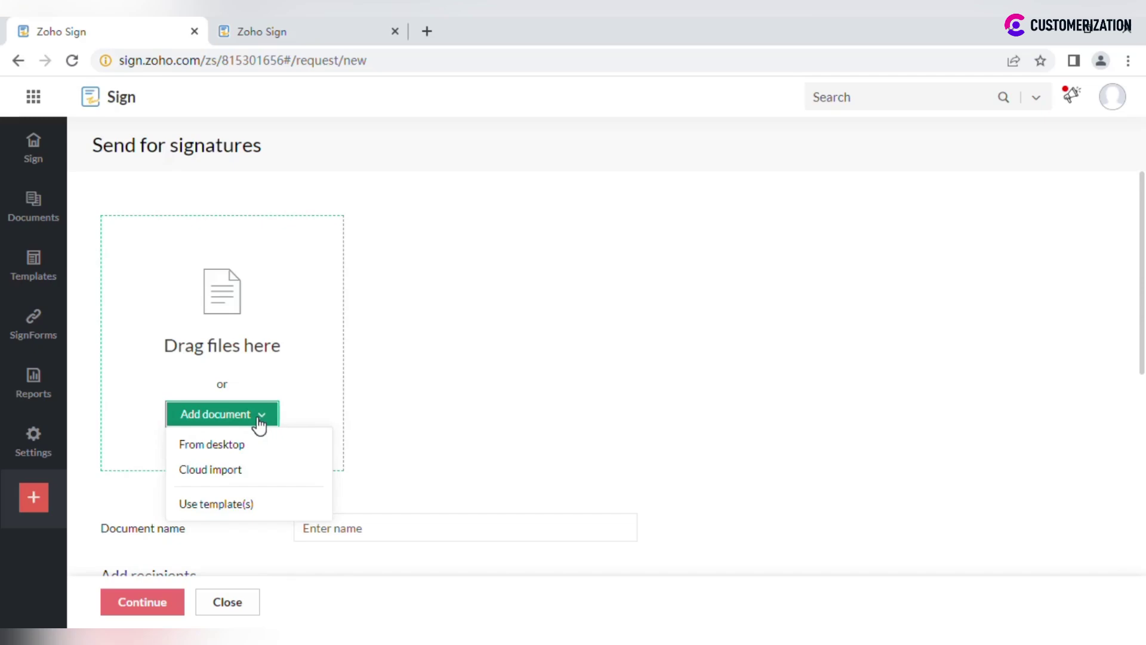
left_click(478, 392)
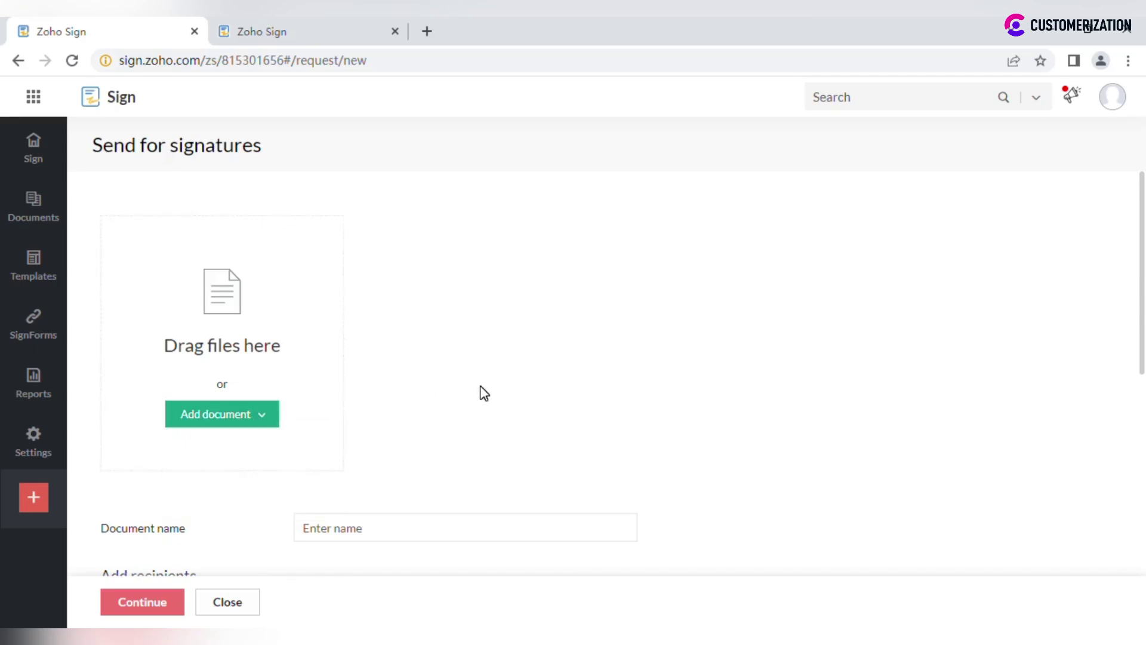
Step: Enter NDA as the document name
scroll(480, 393, "down", 2)
left_click(481, 403)
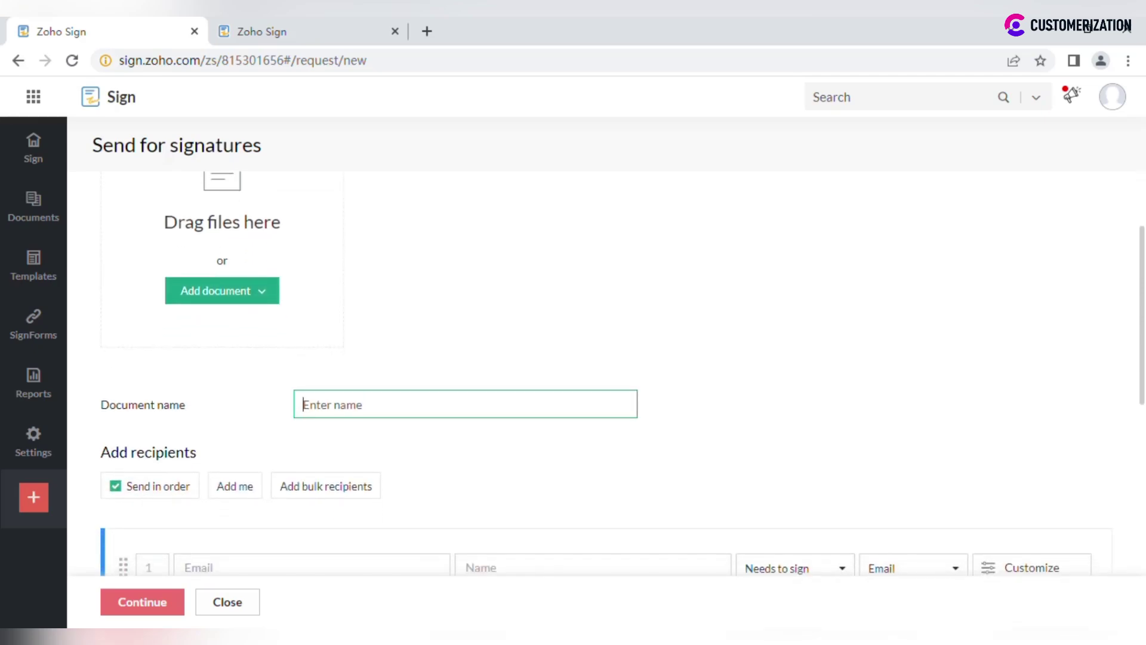
type("NDA")
Step: Add the first recipient from contact suggestions, keeping the Needs to sign role and checking Email delivery
scroll(420, 414, "down", 3)
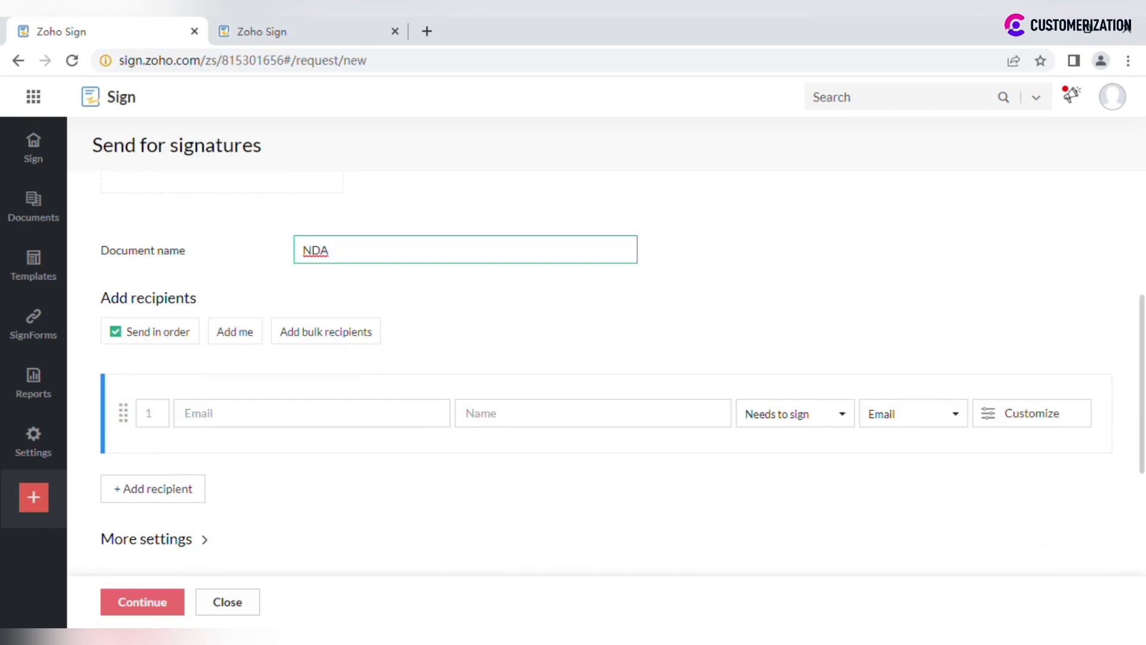
left_click(311, 413)
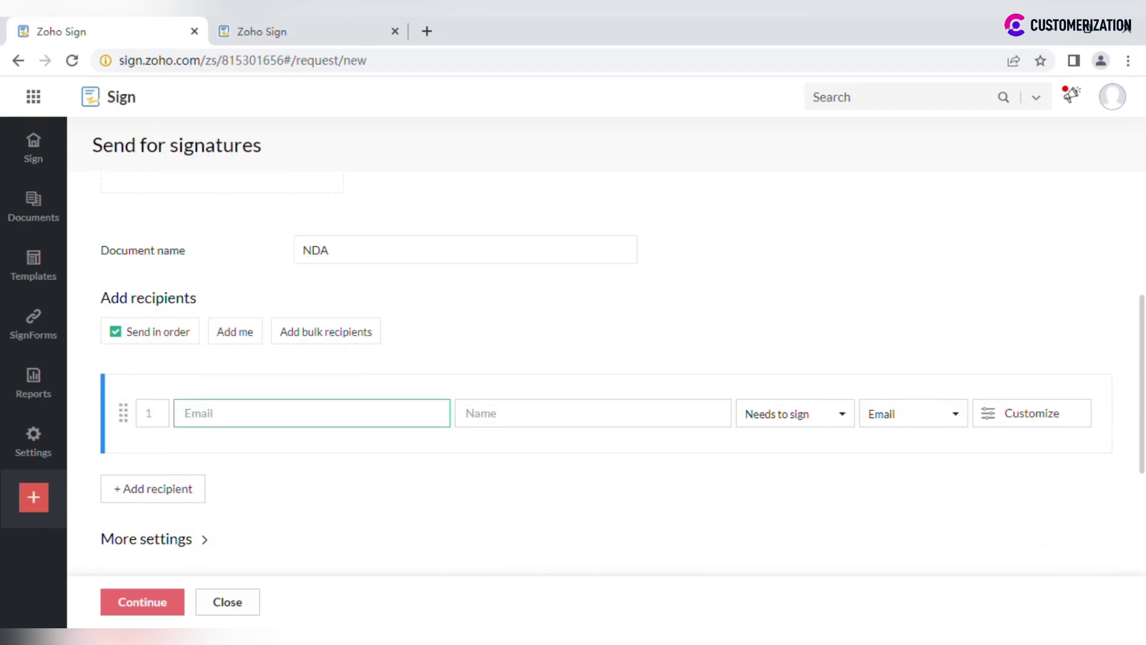
type("Jonath")
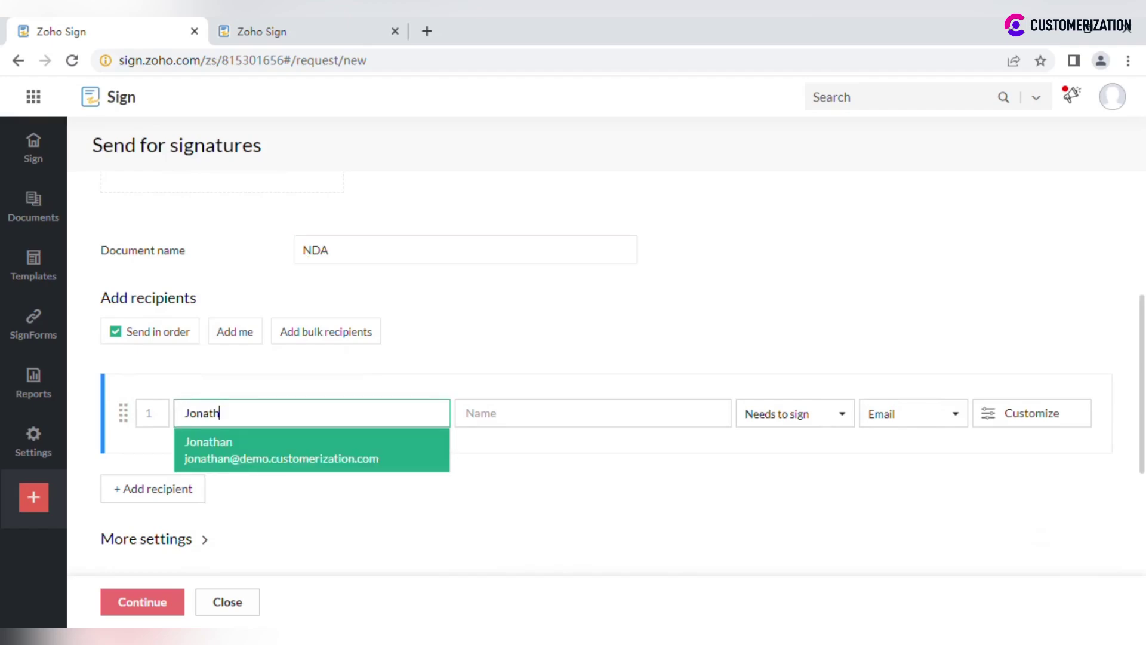
left_click(350, 460)
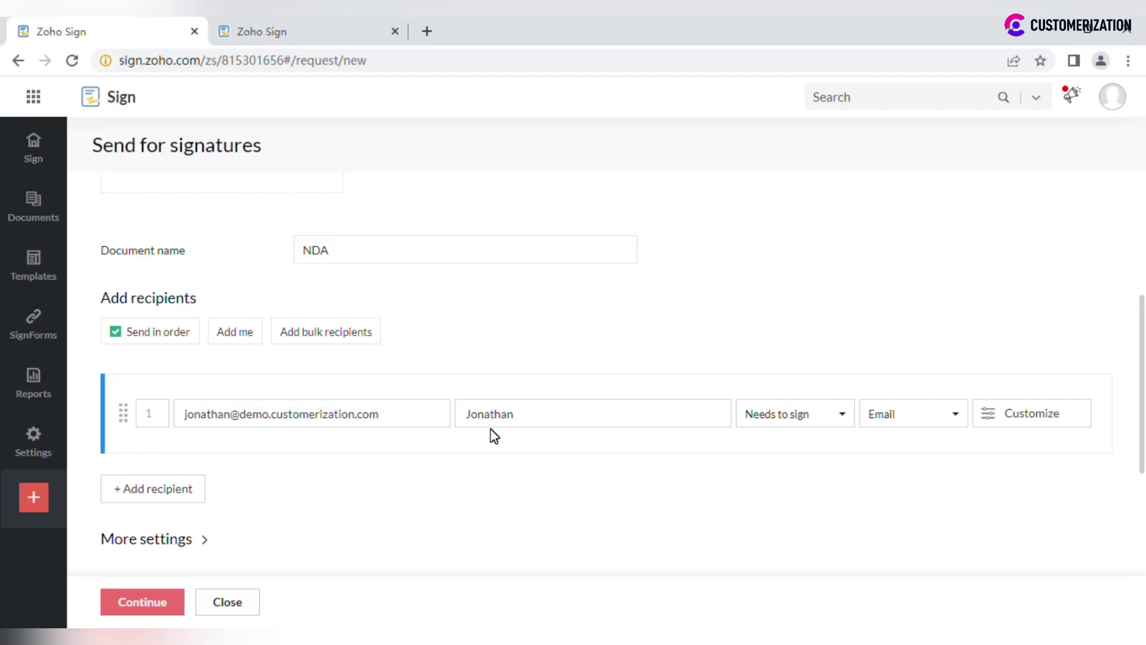
left_click(790, 415)
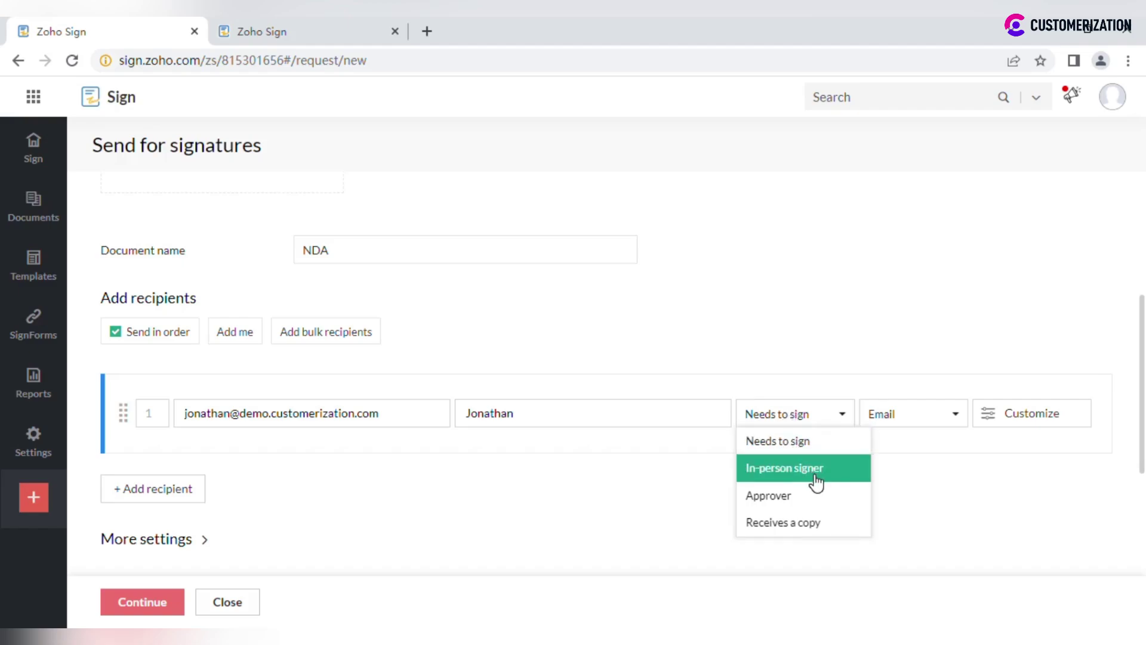
left_click(812, 421)
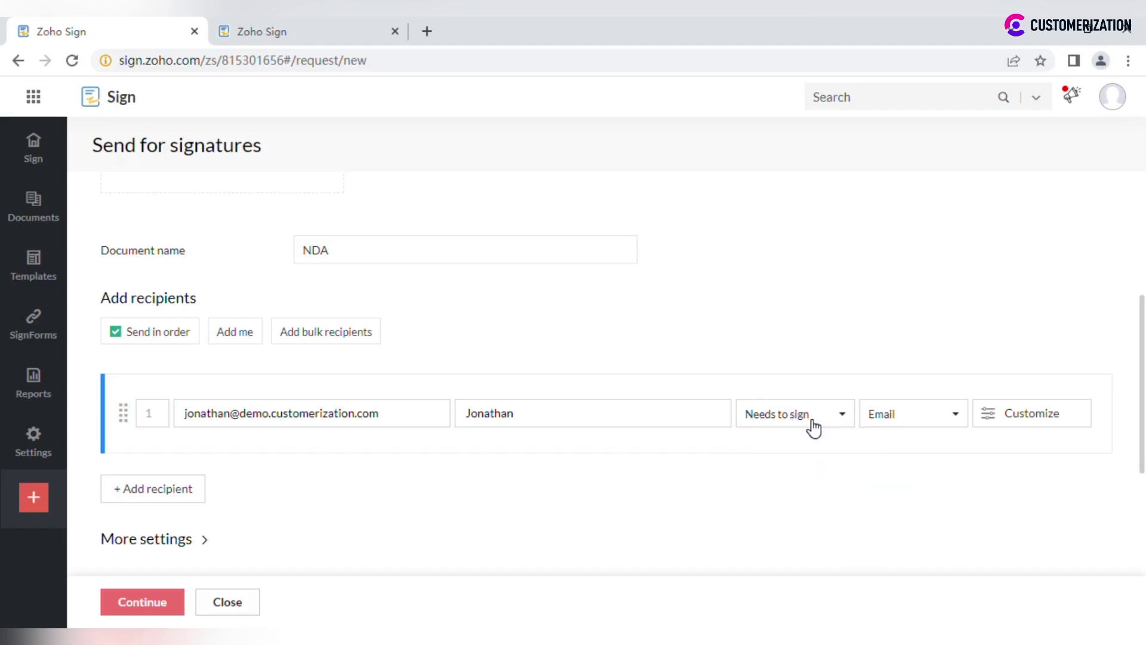
left_click(905, 425)
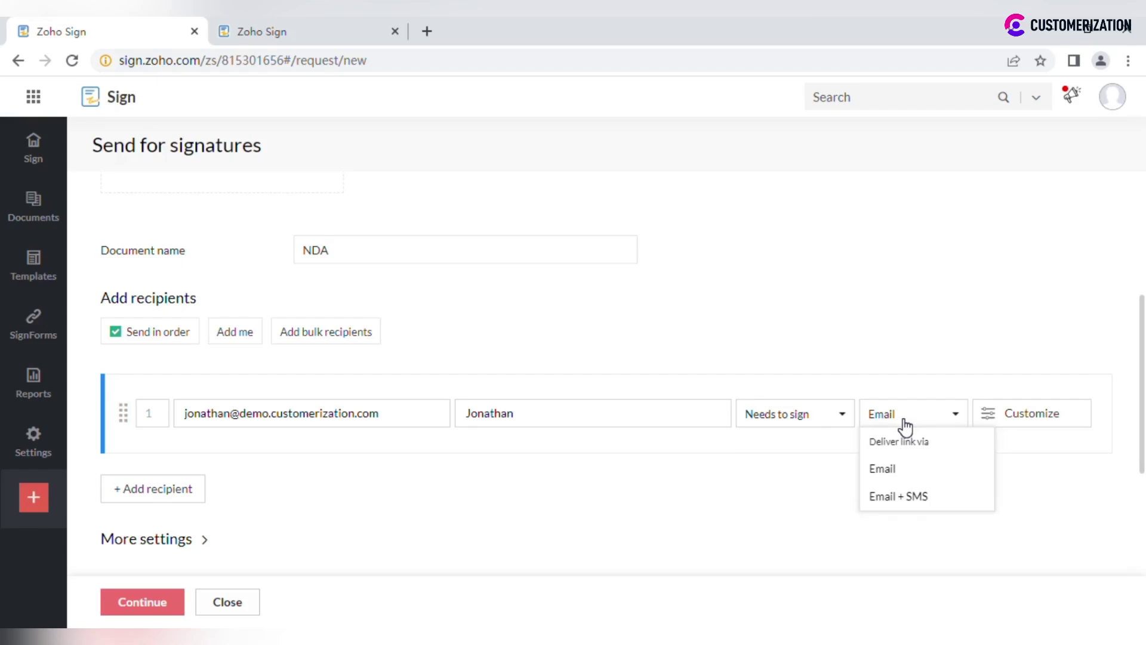
left_click(1014, 416)
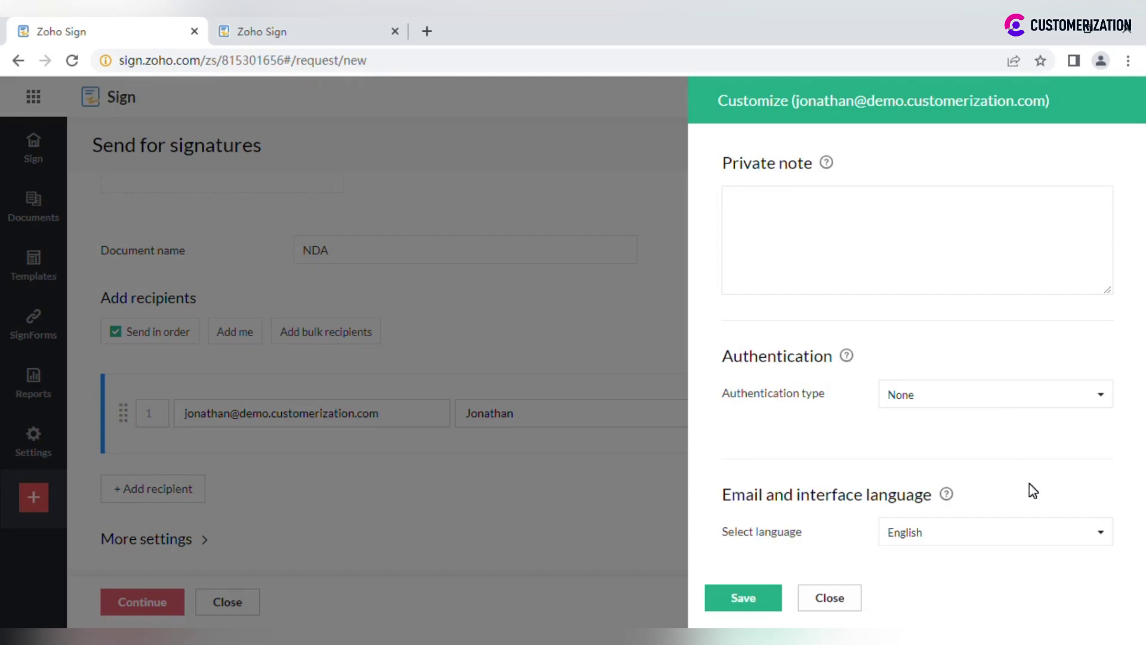
scroll(1030, 489, "down", 3)
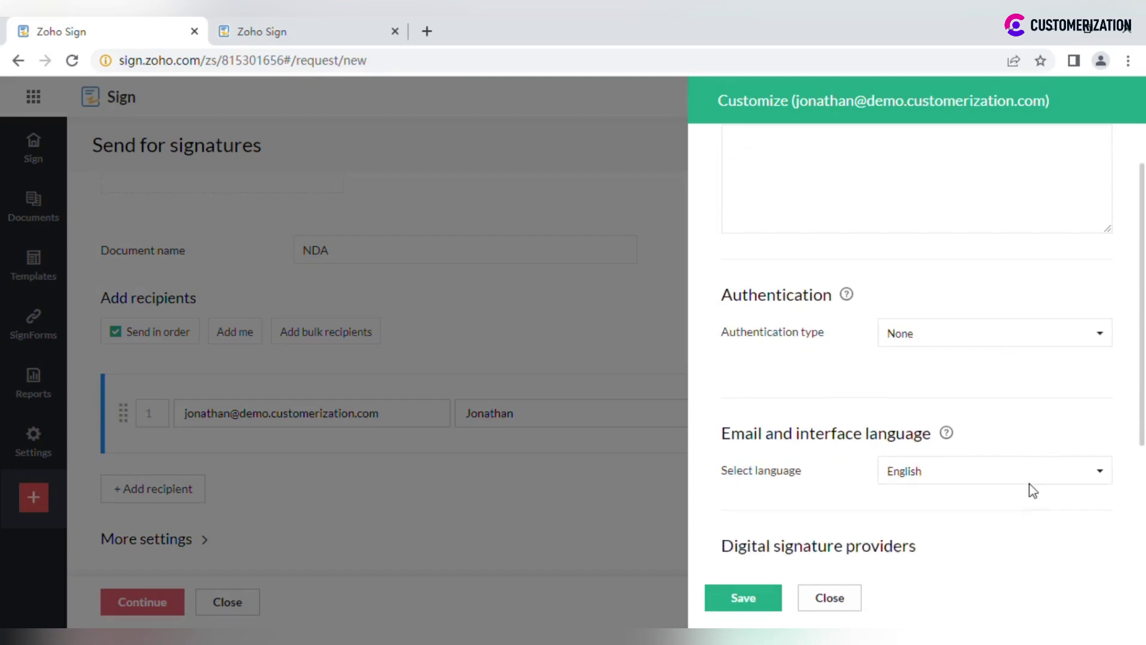
left_click(829, 598)
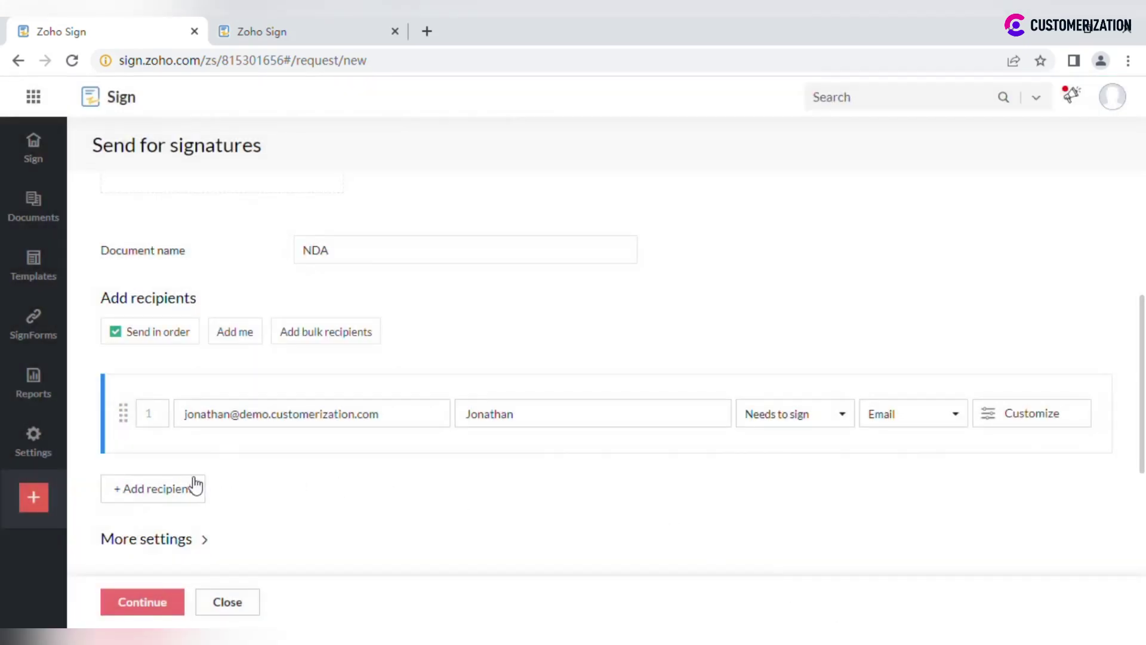
Step: Add a second recipient by entering their e-mail address
left_click(188, 486)
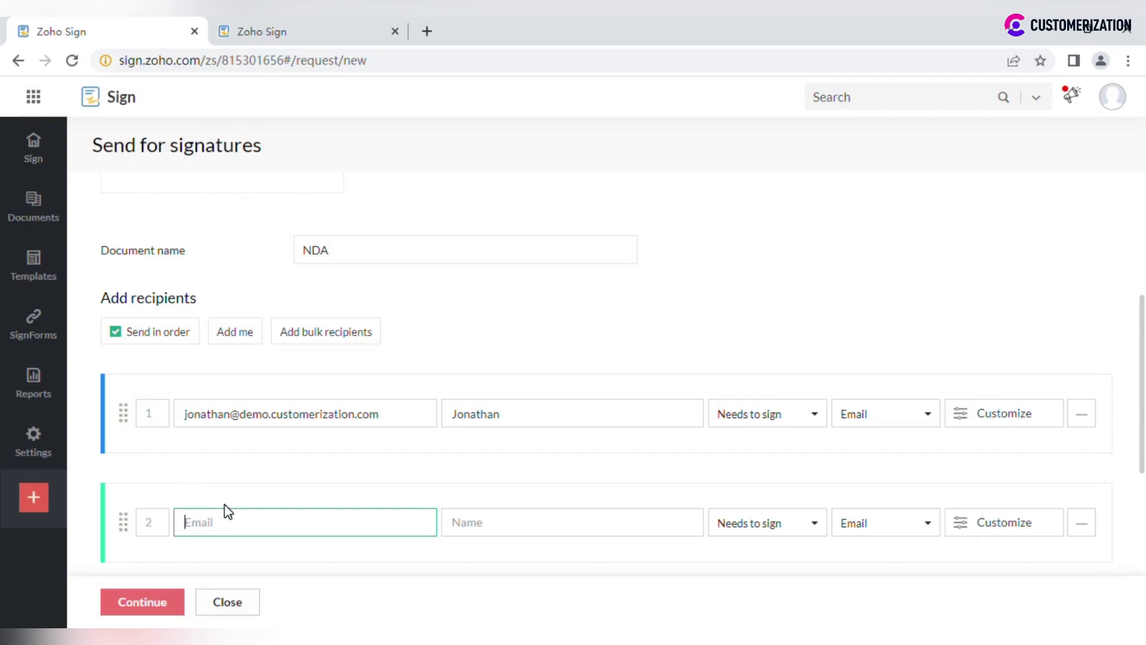
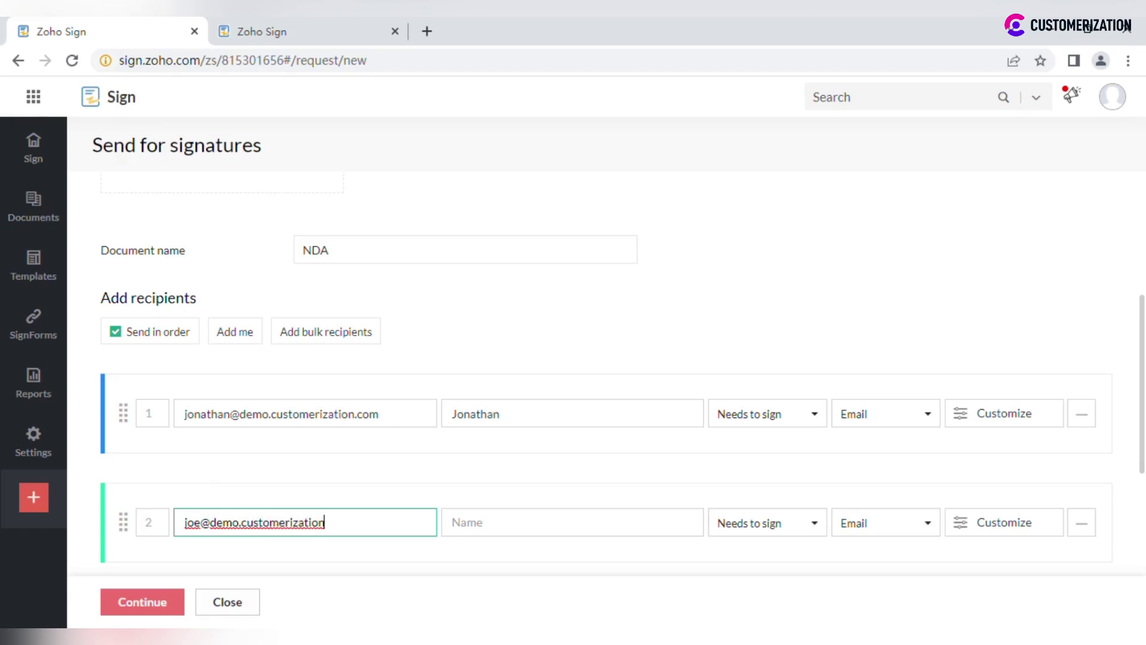
key("Tab")
key("shift+Tab")
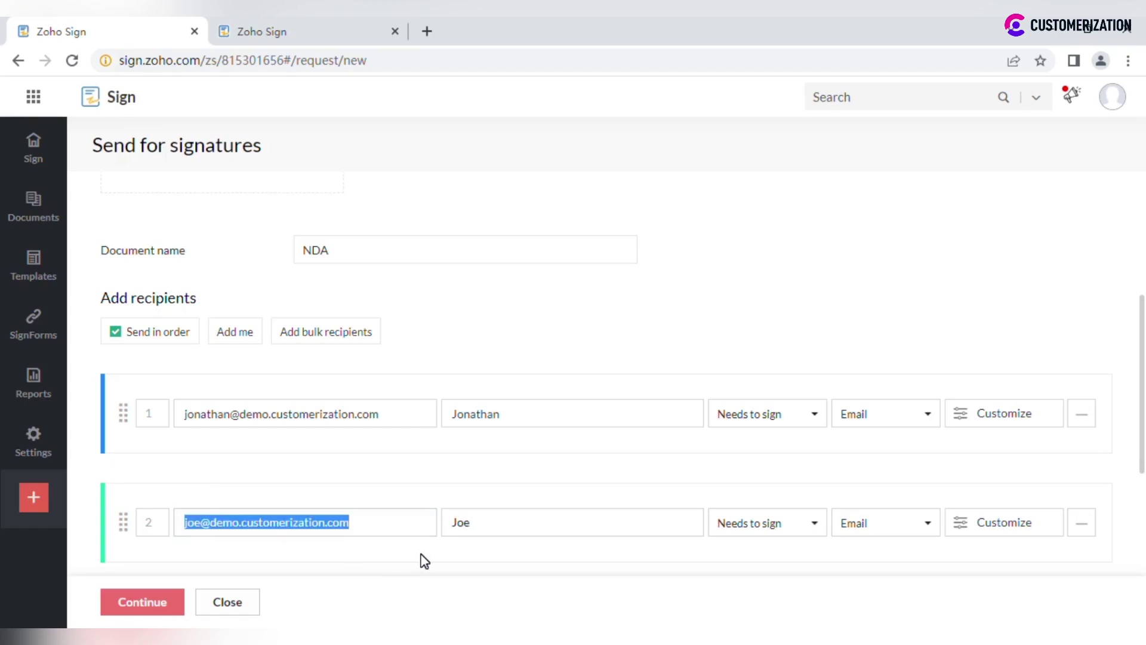
left_click(423, 561)
scroll(422, 558, "down", 2)
scroll(422, 558, "up", 2)
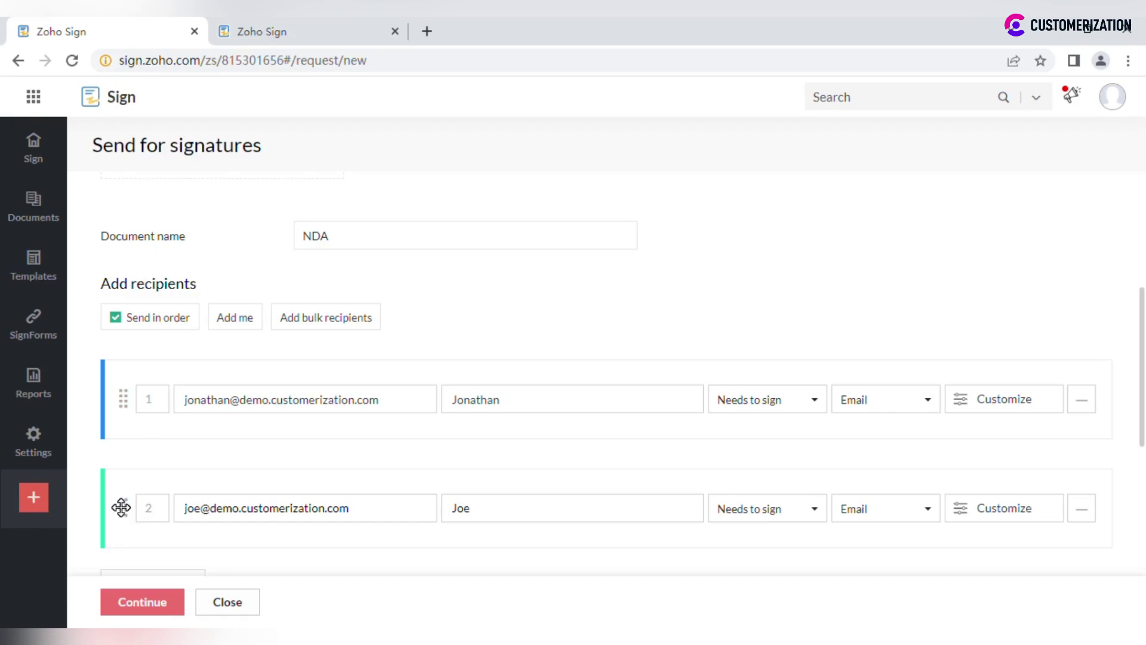
Step: Move the second recipient to first in signing order, add yourself, and remove the original recipient
left_click_drag(121, 507, 121, 386)
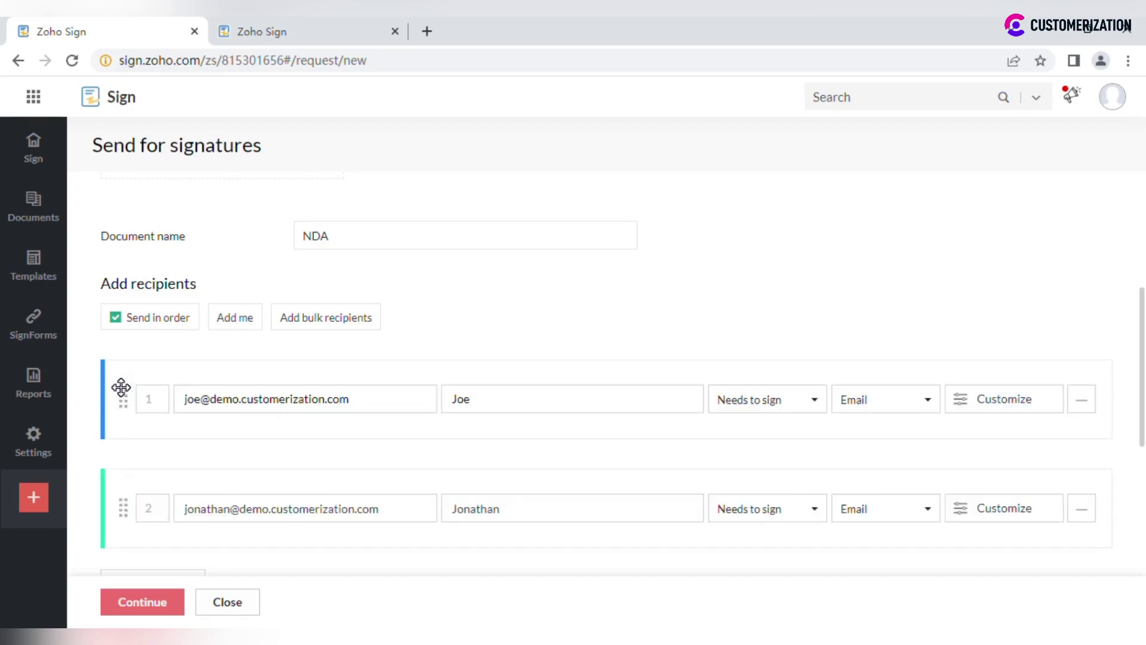
scroll(124, 394, "down", 1)
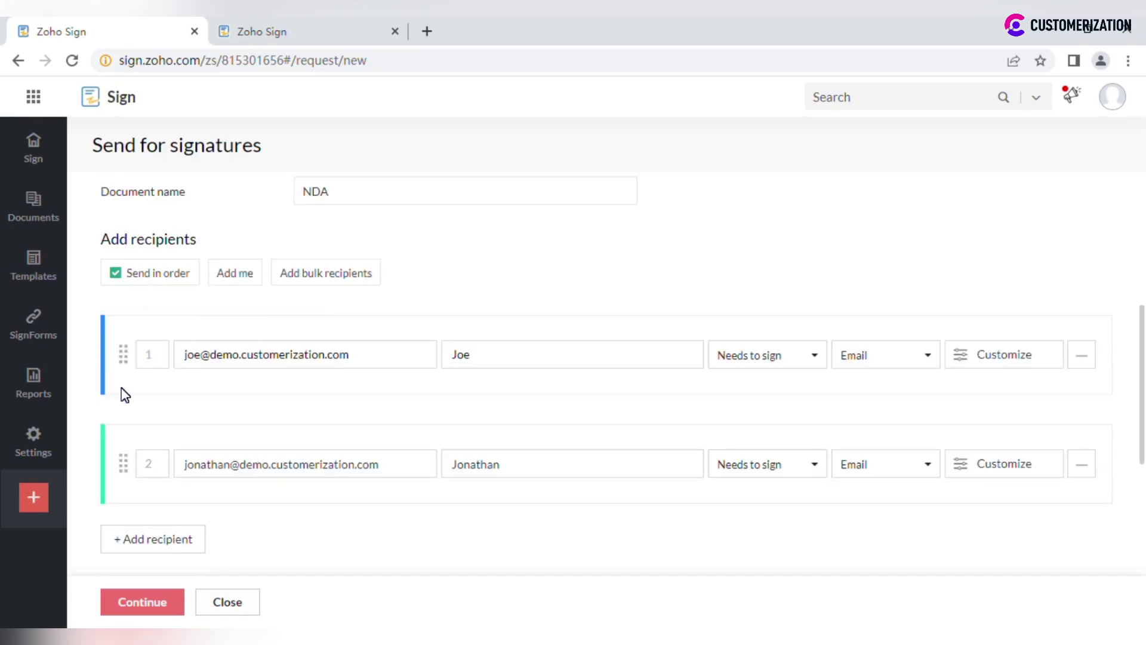
left_click(233, 283)
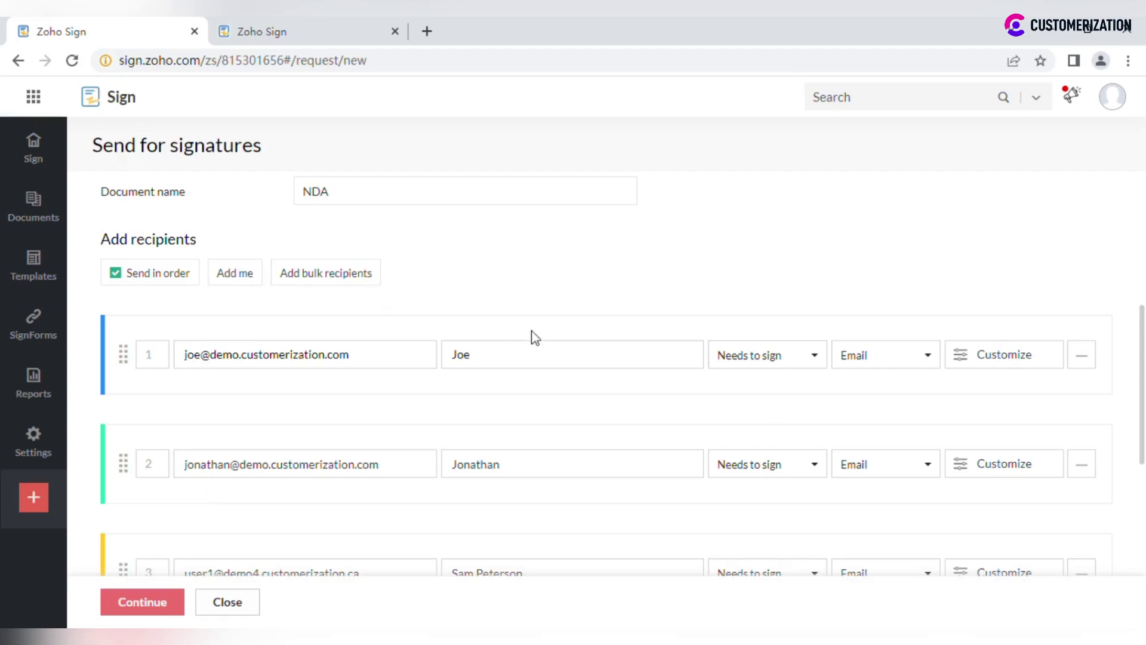
left_click(1092, 355)
scroll(203, 411, "down", 3)
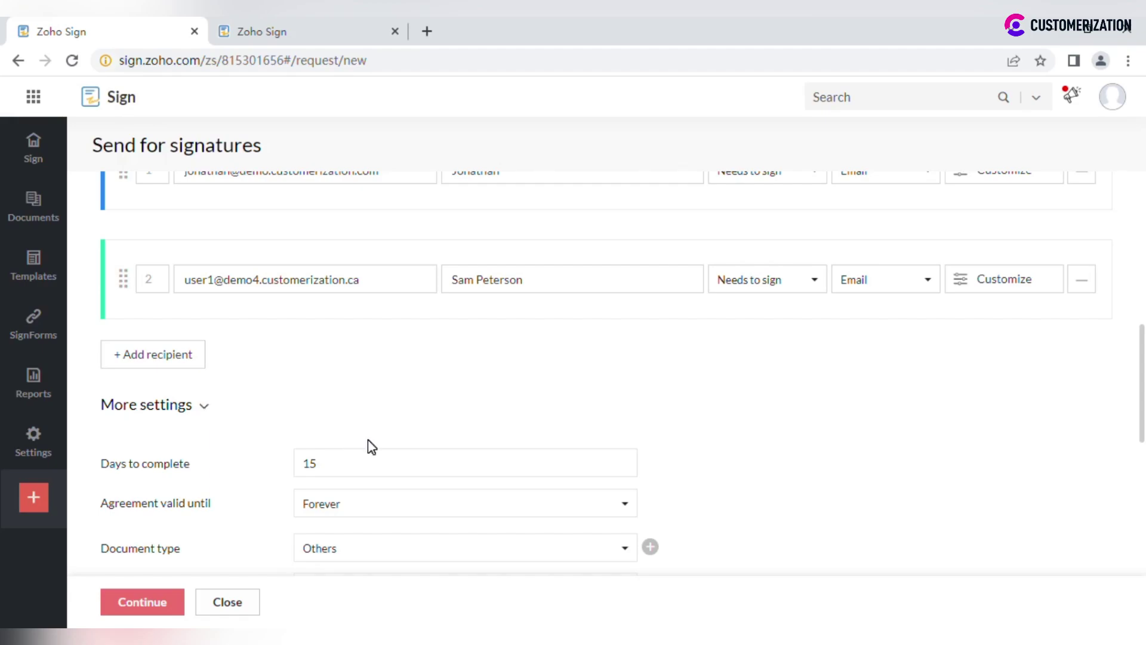
scroll(368, 439, "down", 1)
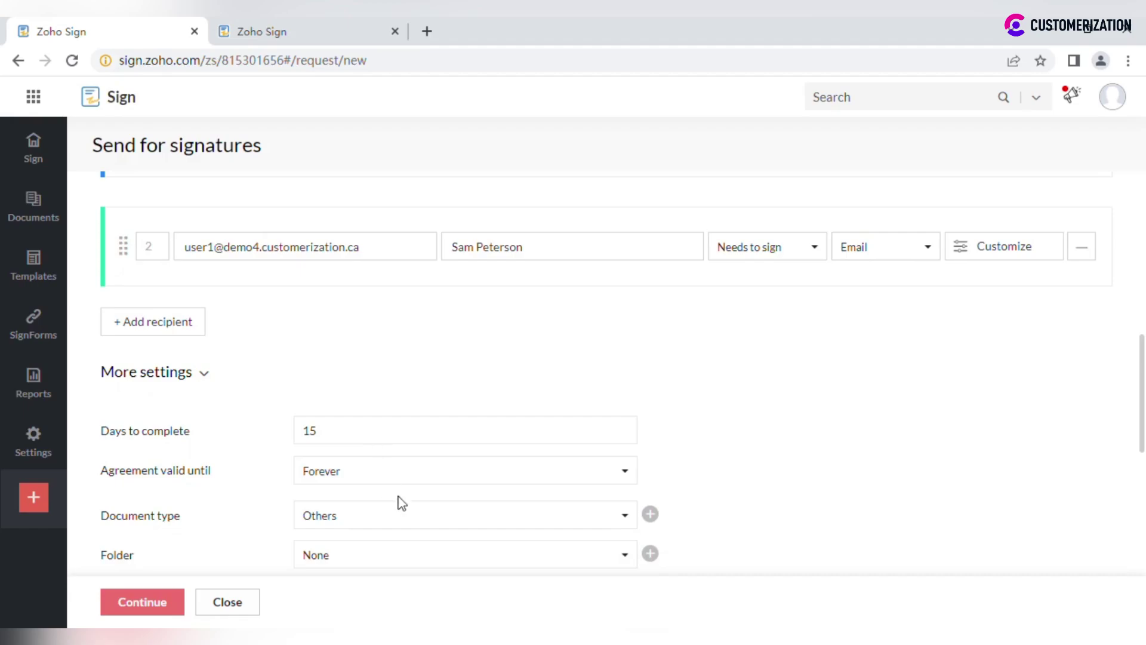
left_click(397, 479)
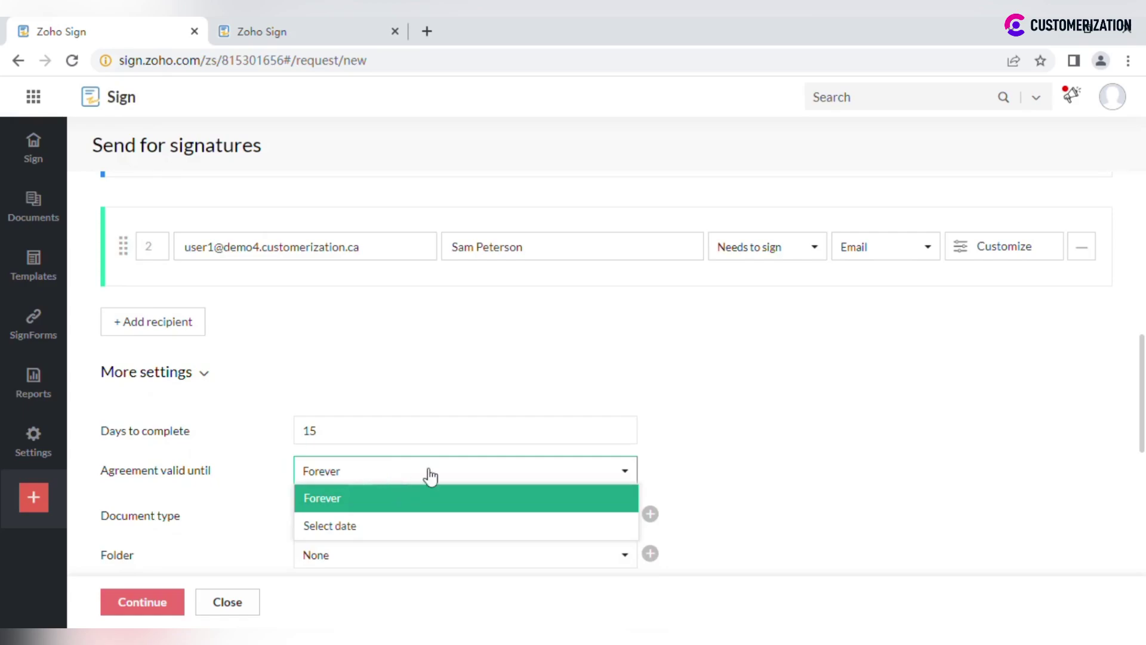
left_click(730, 427)
left_click(514, 517)
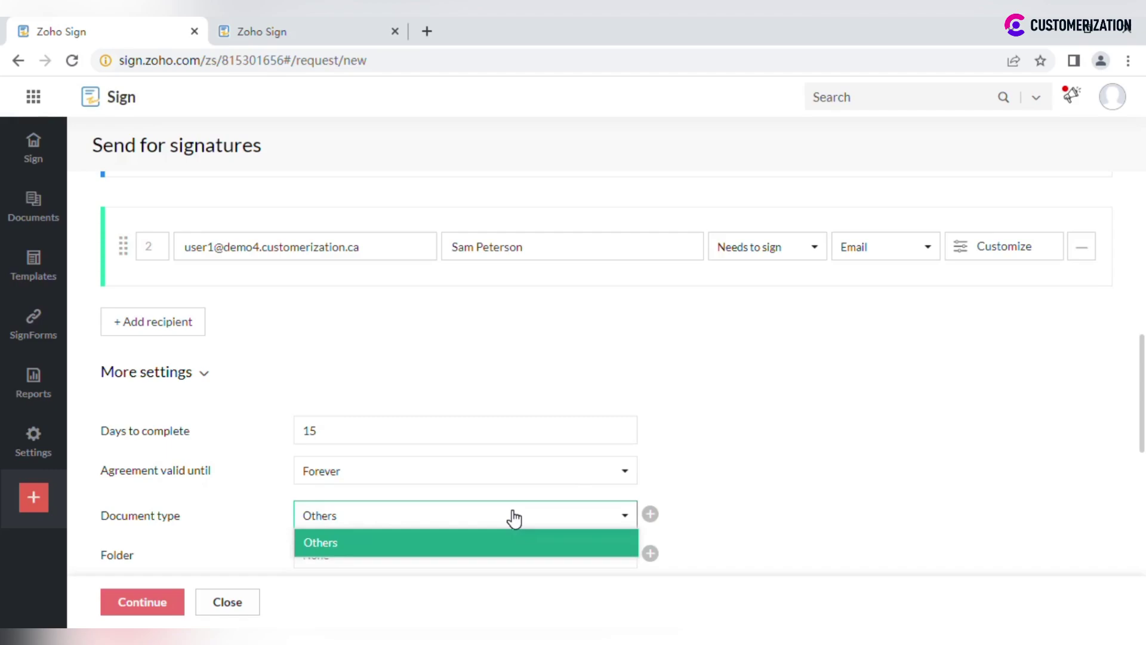
left_click(650, 515)
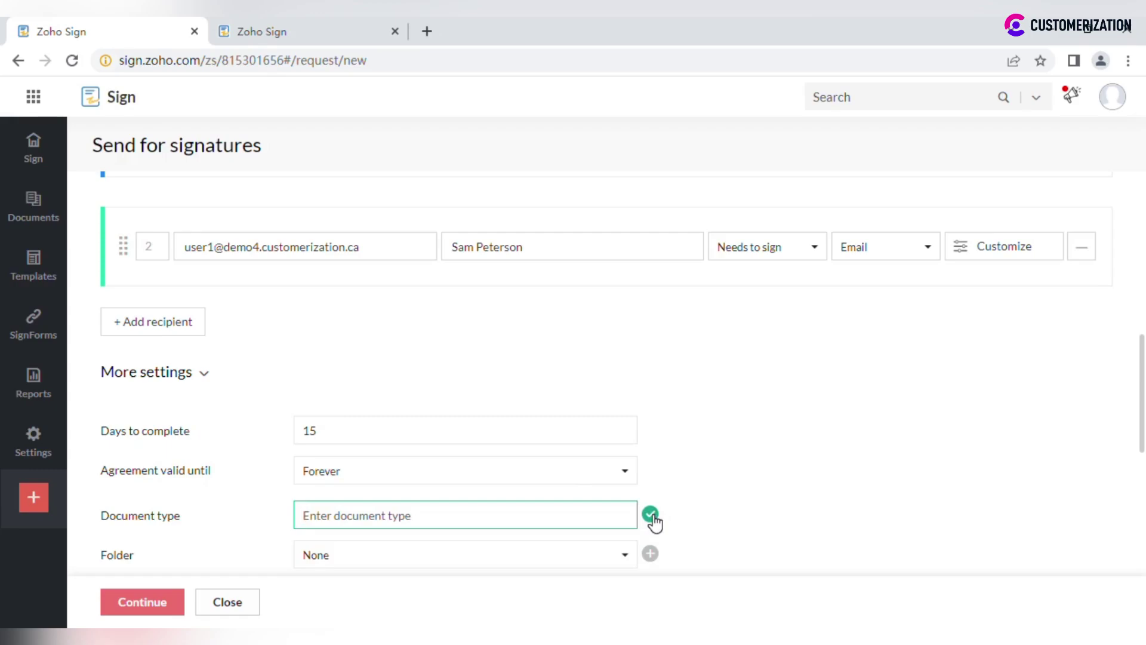
left_click(544, 556)
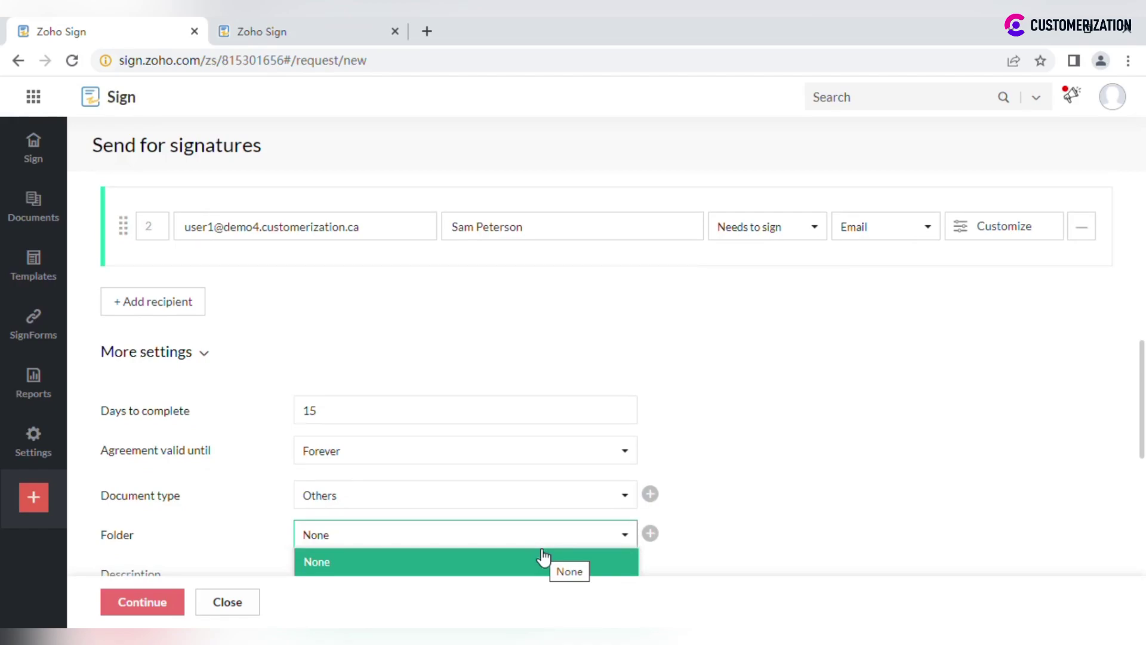
left_click(777, 501)
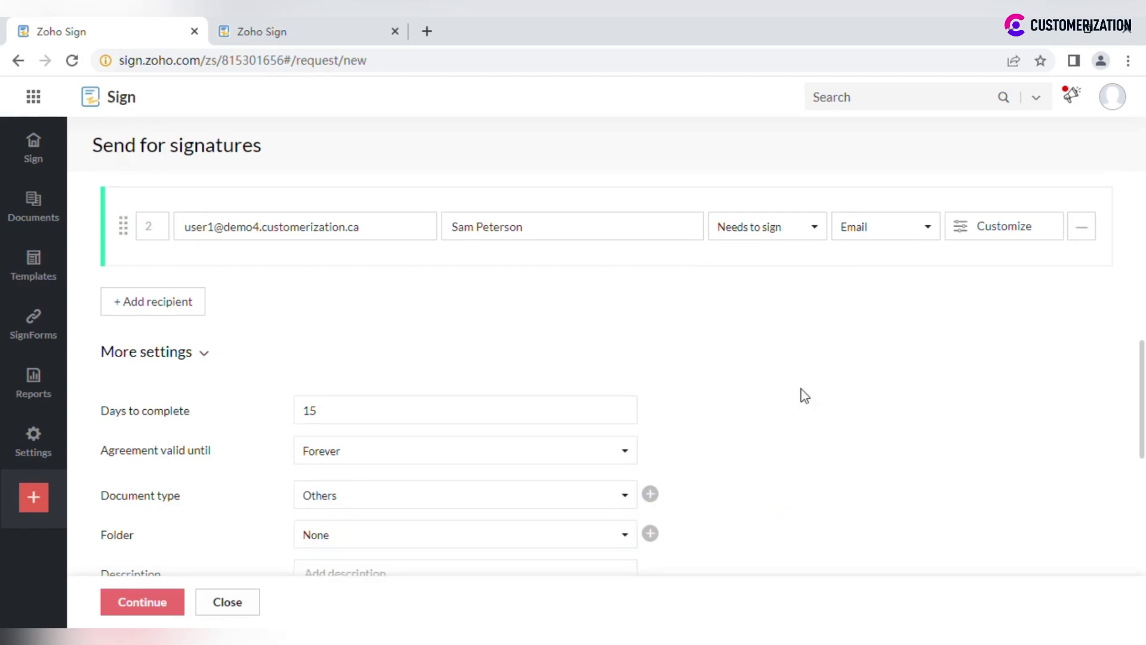
scroll(810, 322, "down", 3)
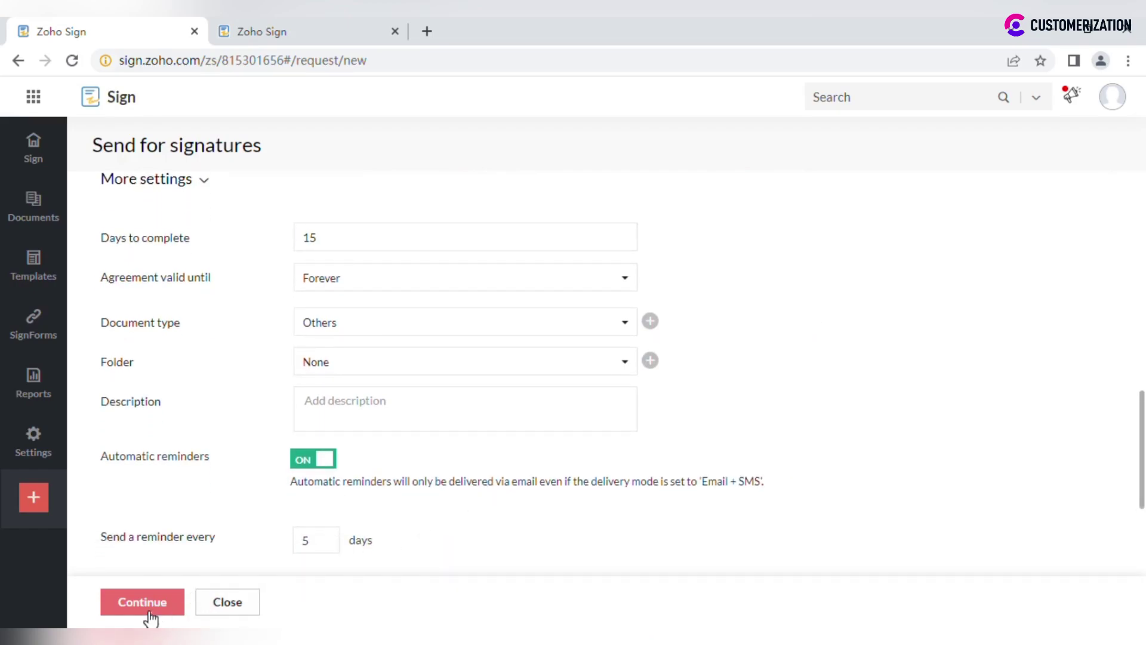
Step: Place a Company field for each signer: the first after 'by and between', the second at the address blank
left_click(280, 25)
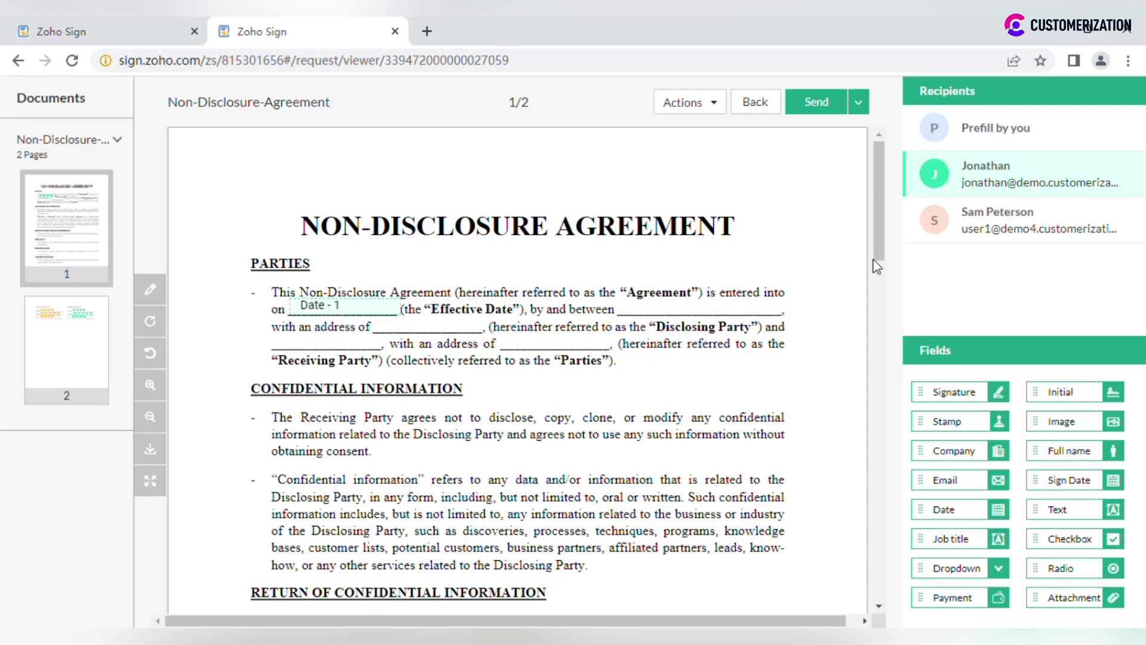
left_click(1007, 229)
left_click(1002, 169)
scroll(517, 370, "down", 1)
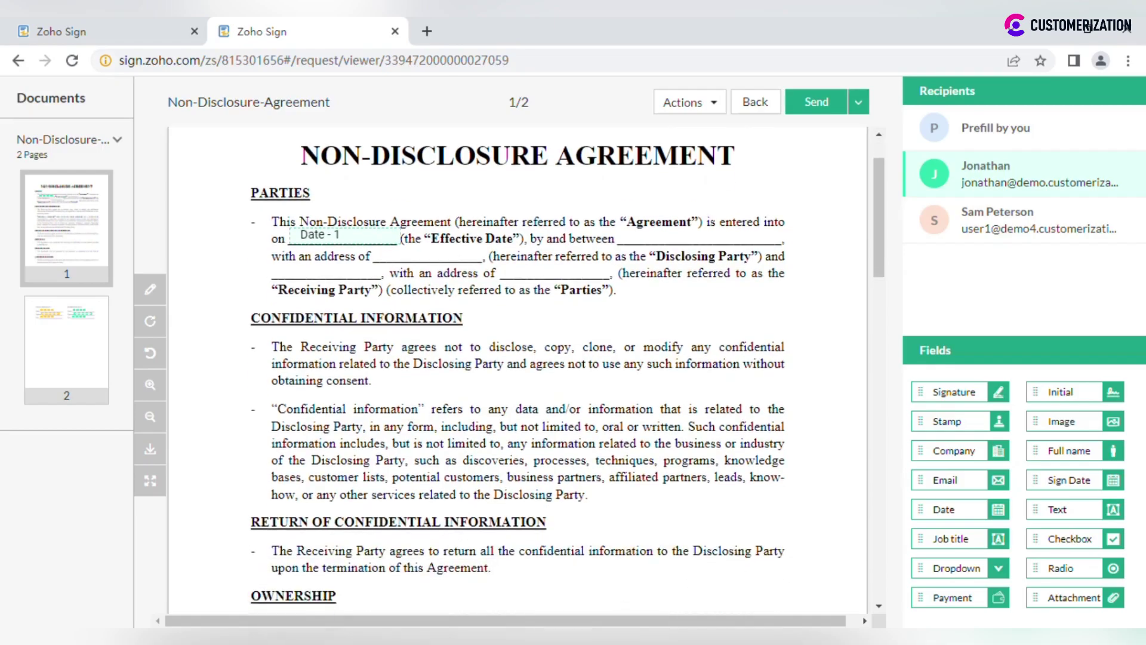
scroll(603, 353, "down", 15)
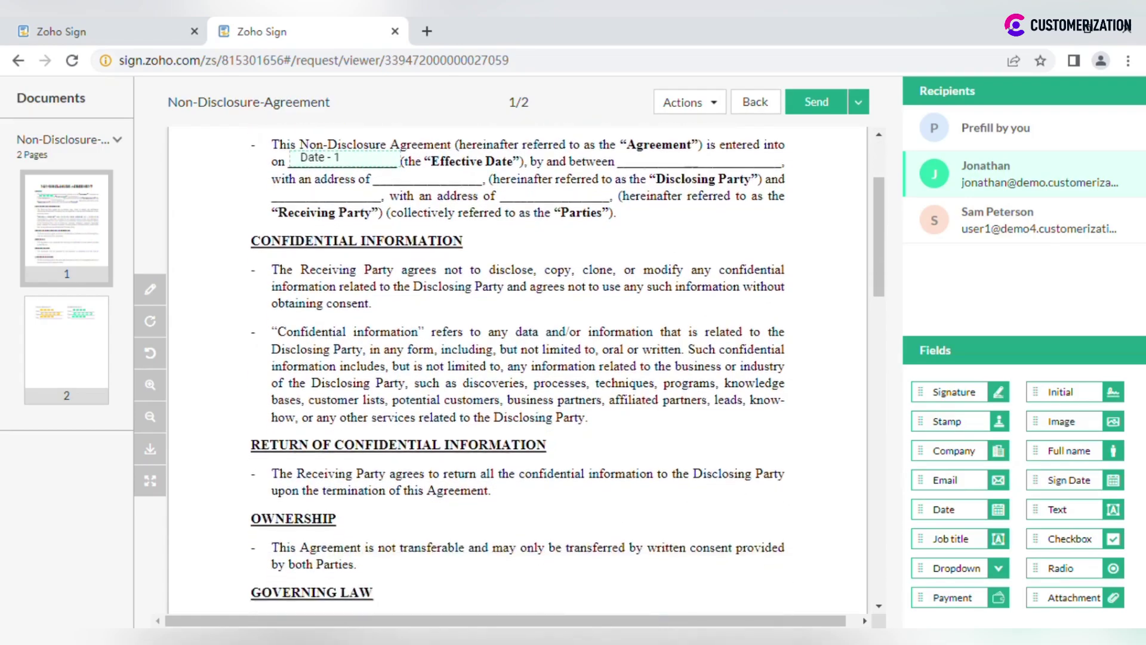
scroll(603, 352, "up", 15)
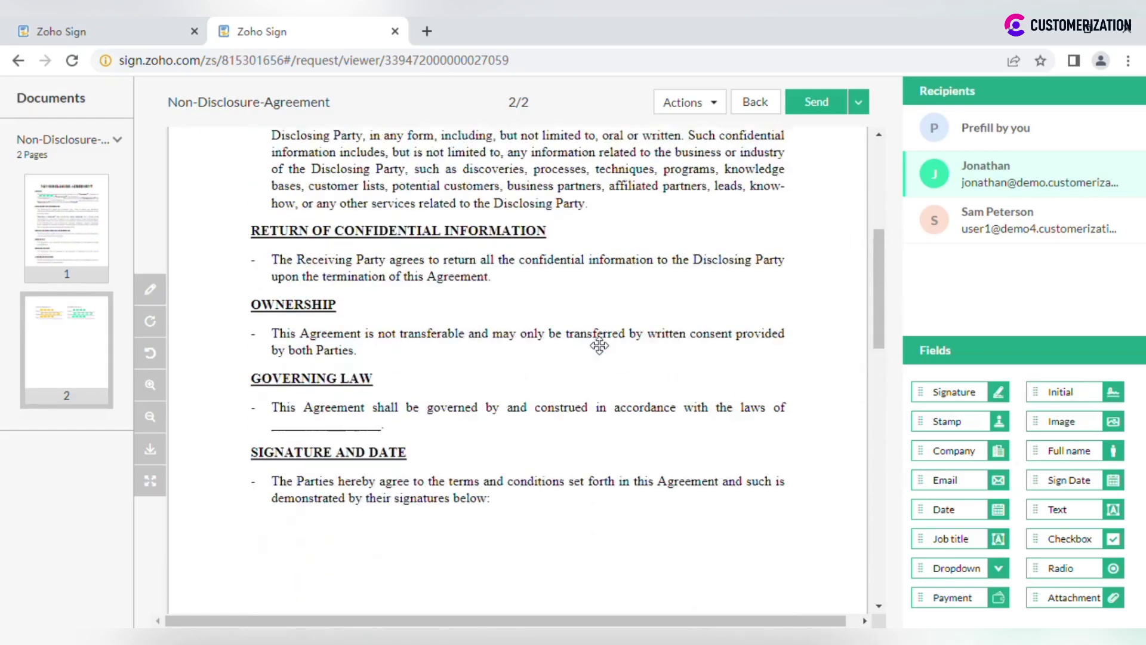
left_click_drag(967, 451, 669, 308)
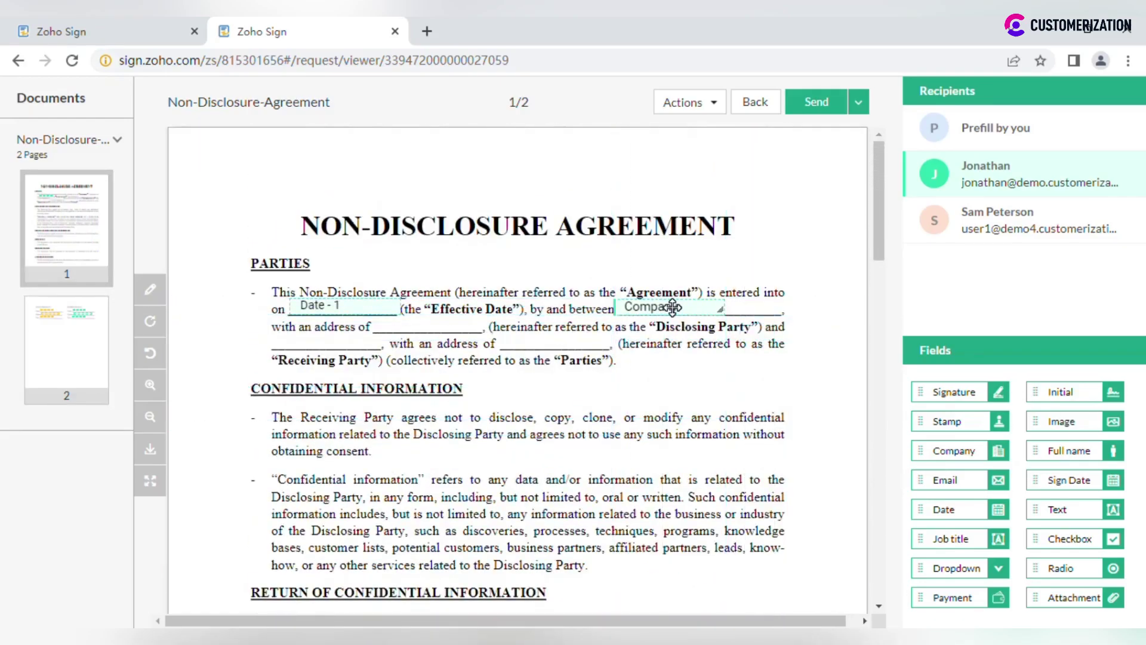
left_click(1044, 230)
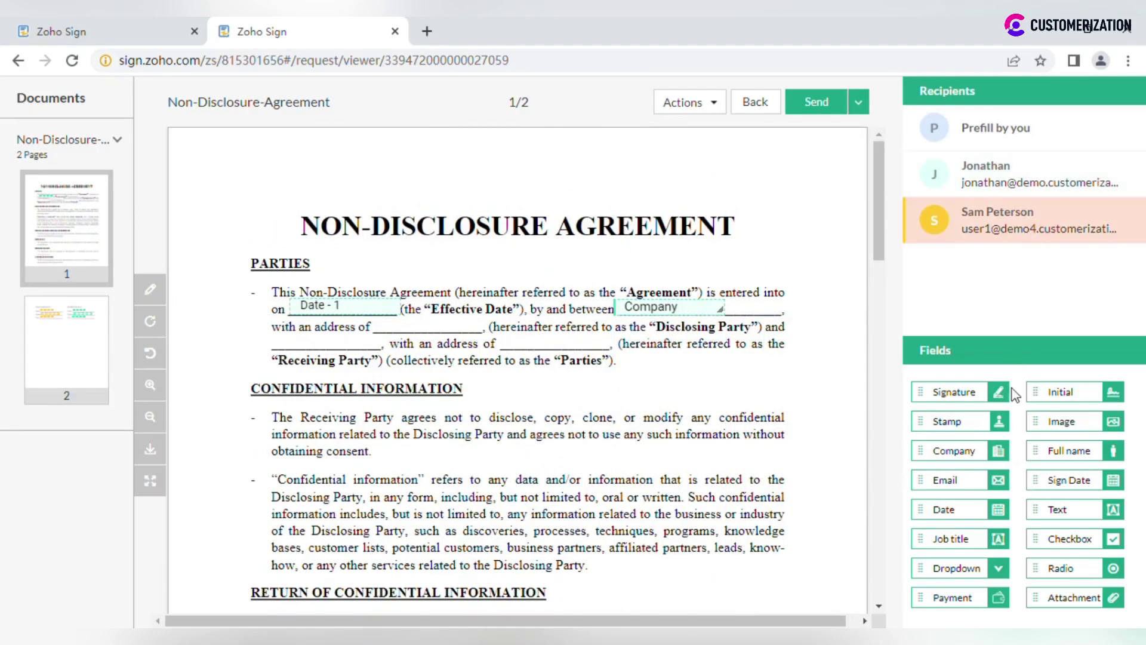
left_click_drag(964, 448, 422, 323)
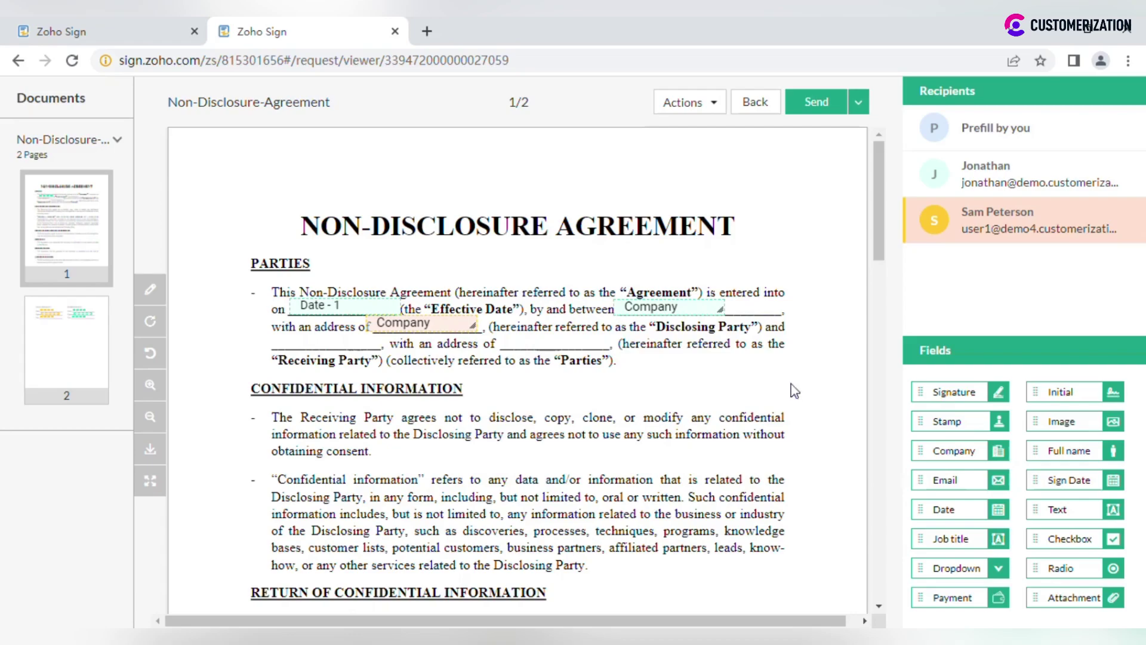
Step: Open the Send button's dropdown to reveal the Send later option
left_click(859, 105)
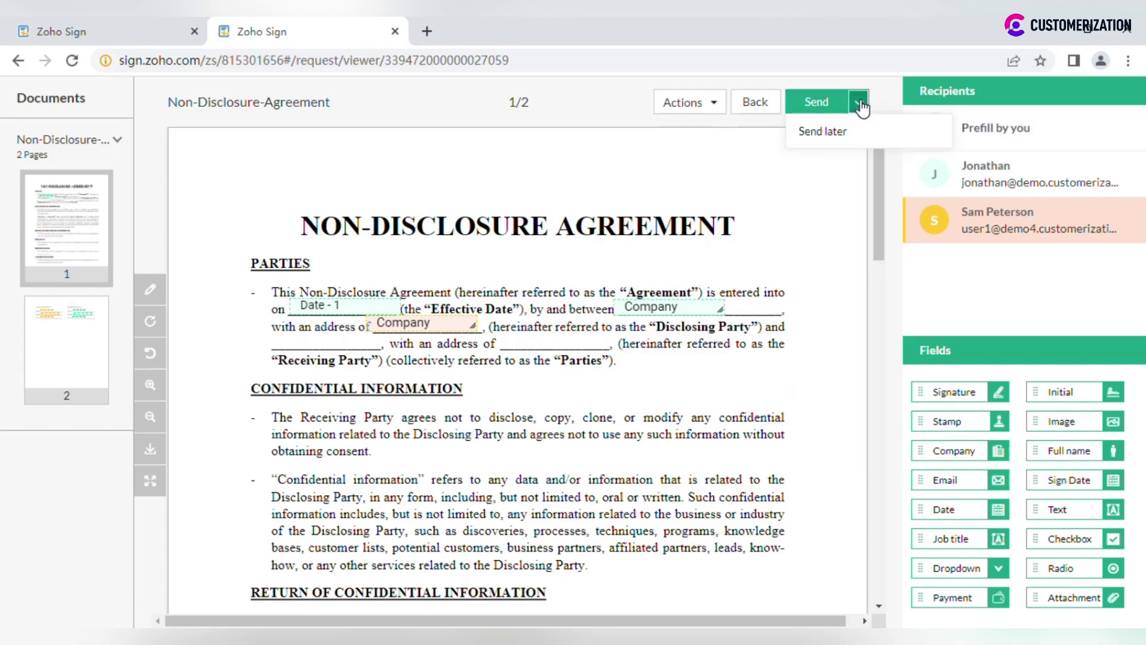